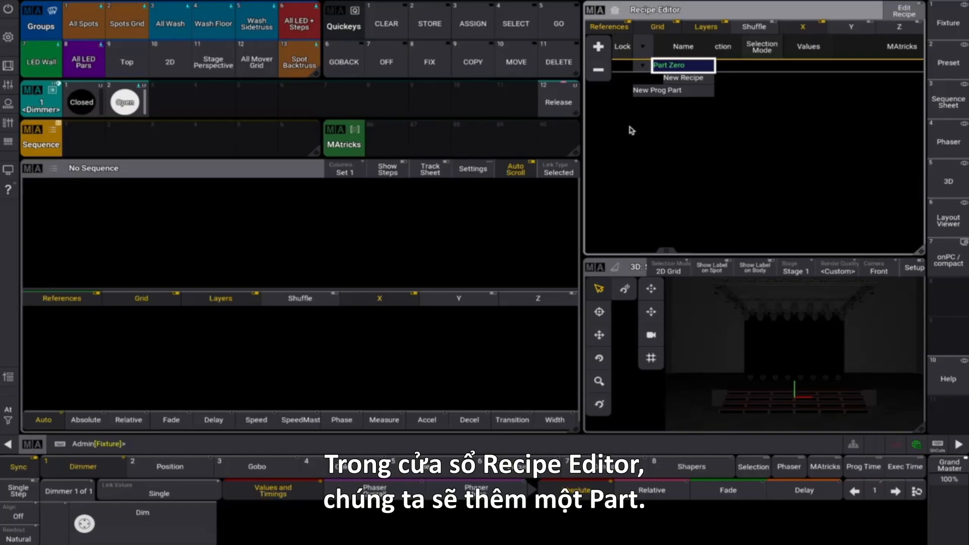
# - Add Part 1 in the Recipe Editor, then store a new sequence in sequence pool slot 2 and select it
pyautogui.click(602, 48)
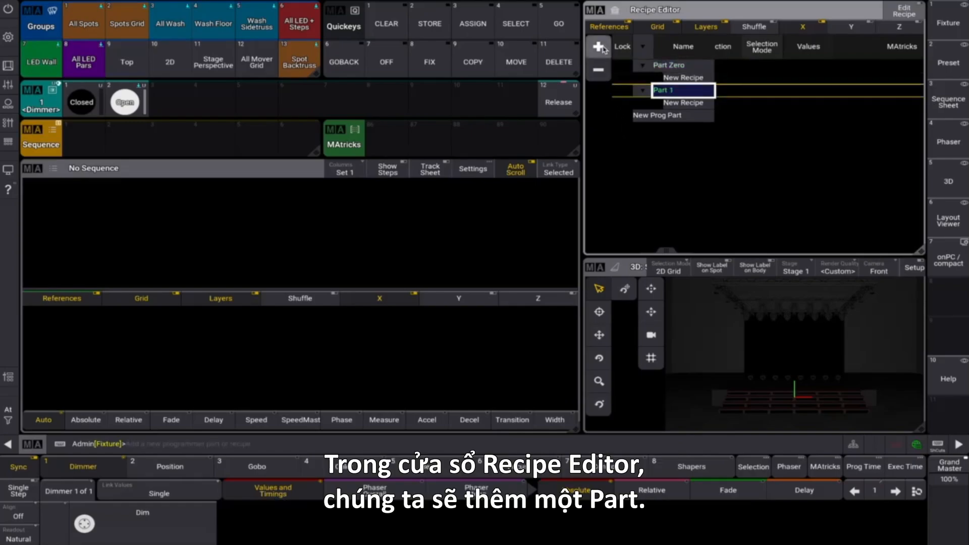
pyautogui.click(429, 23)
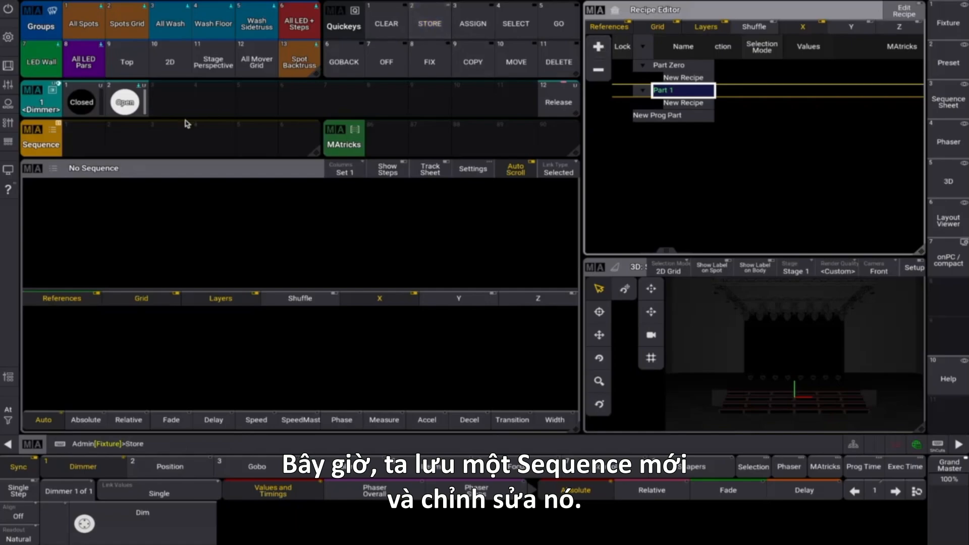
pyautogui.click(136, 146)
pyautogui.click(129, 142)
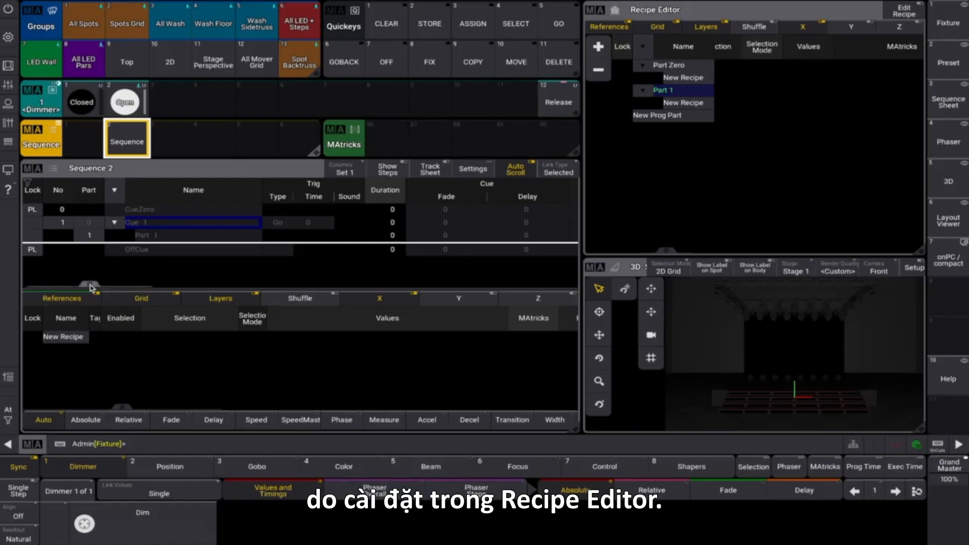
# - Set Allow Duplicates to Yes for Cue 1 of Sequence 2
pyautogui.moveTo(91, 288); pyautogui.dragTo(177, 286)
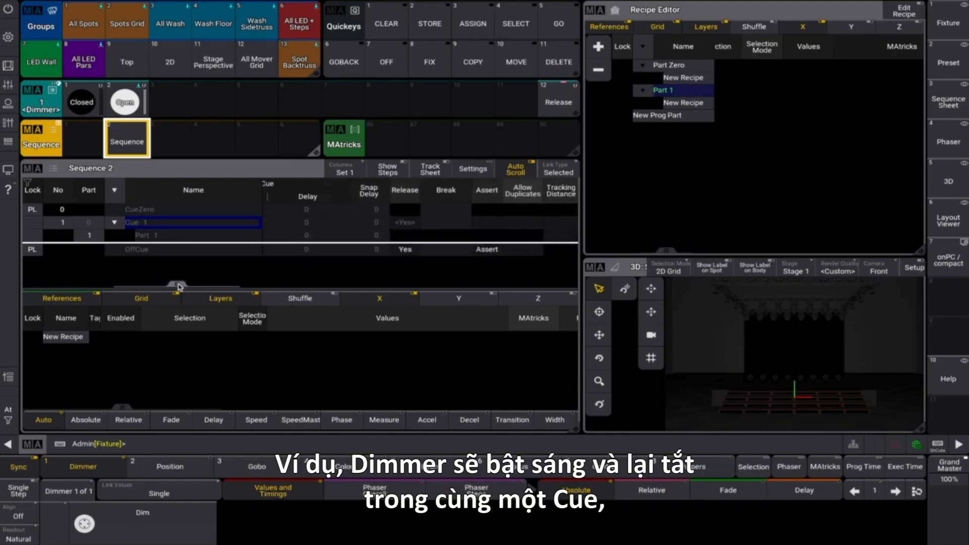
pyautogui.click(522, 222)
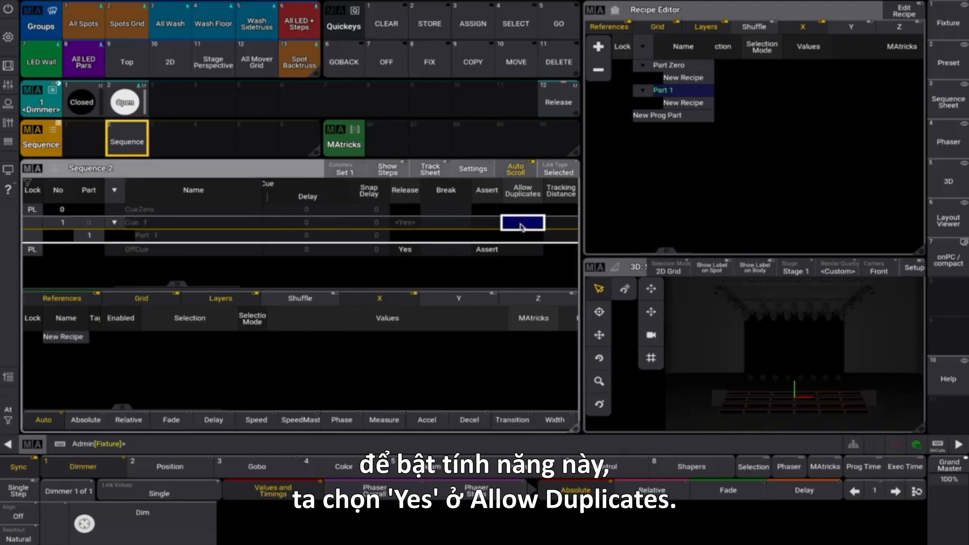
pyautogui.click(521, 223)
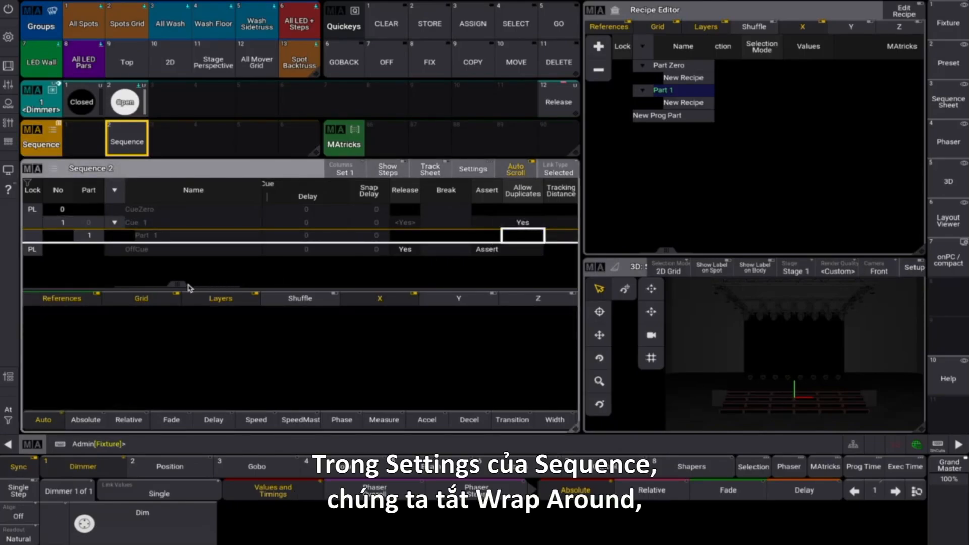
# - Turn off Wrap Around in the settings of Sequence 2
pyautogui.click(464, 174)
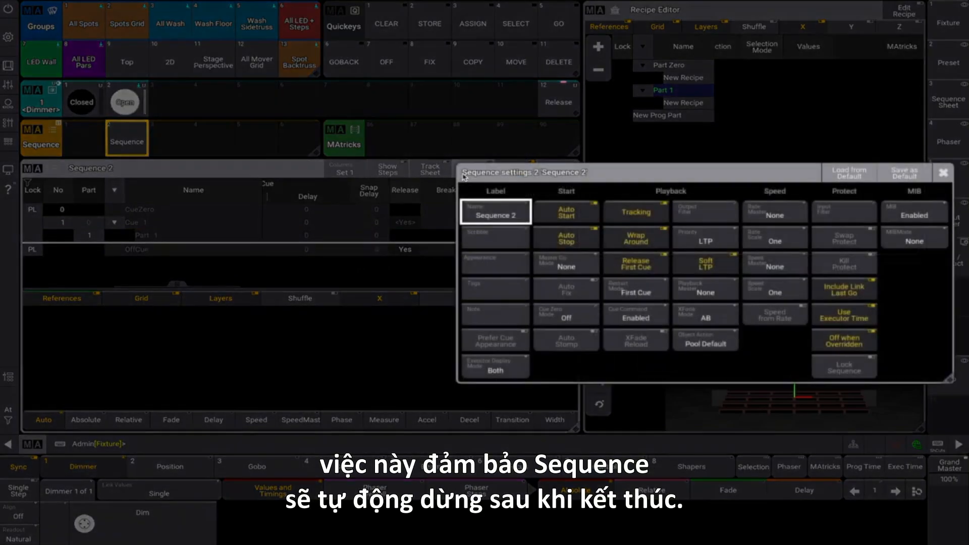
pyautogui.click(636, 238)
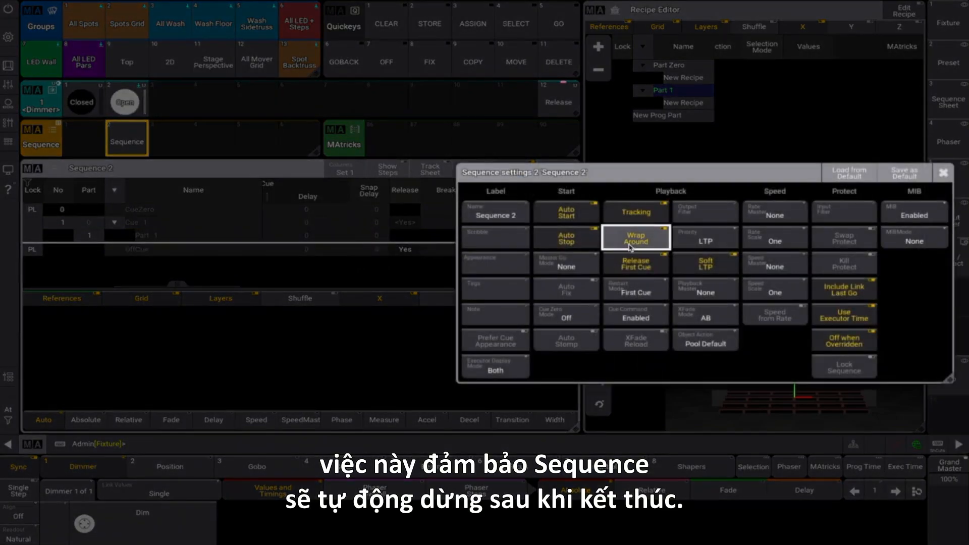
pyautogui.click(943, 172)
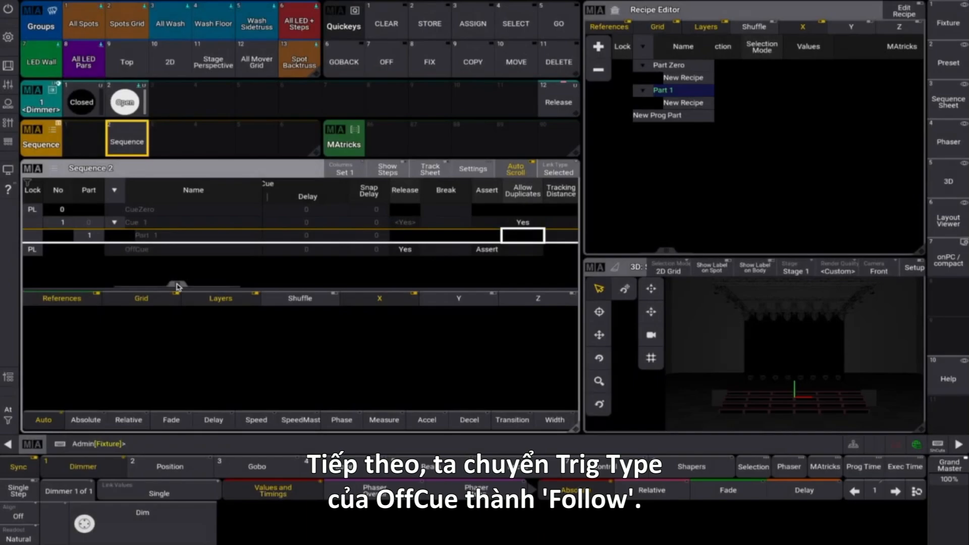
# - Set the Trig Type of the OffCue in Sequence 2 to Follow
pyautogui.moveTo(178, 287); pyautogui.dragTo(83, 287)
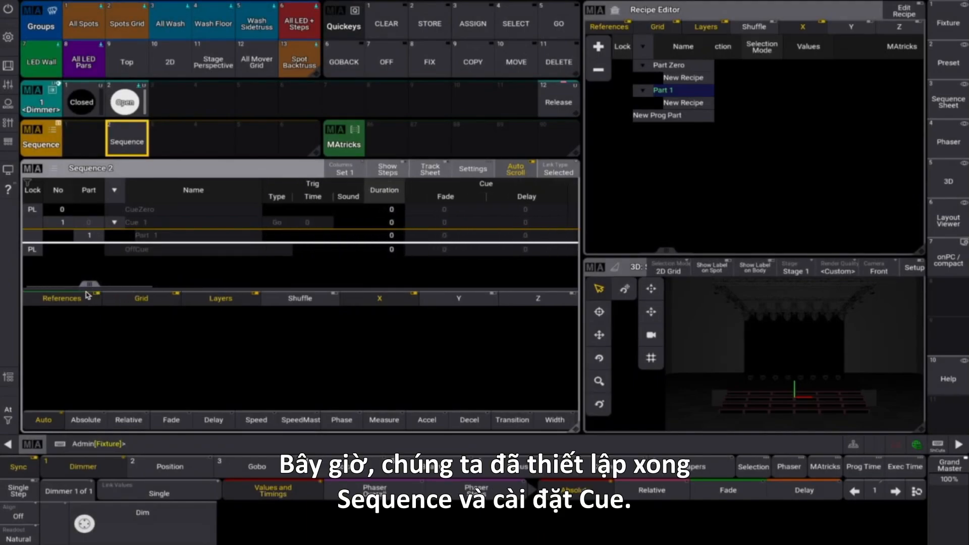
pyautogui.click(276, 249)
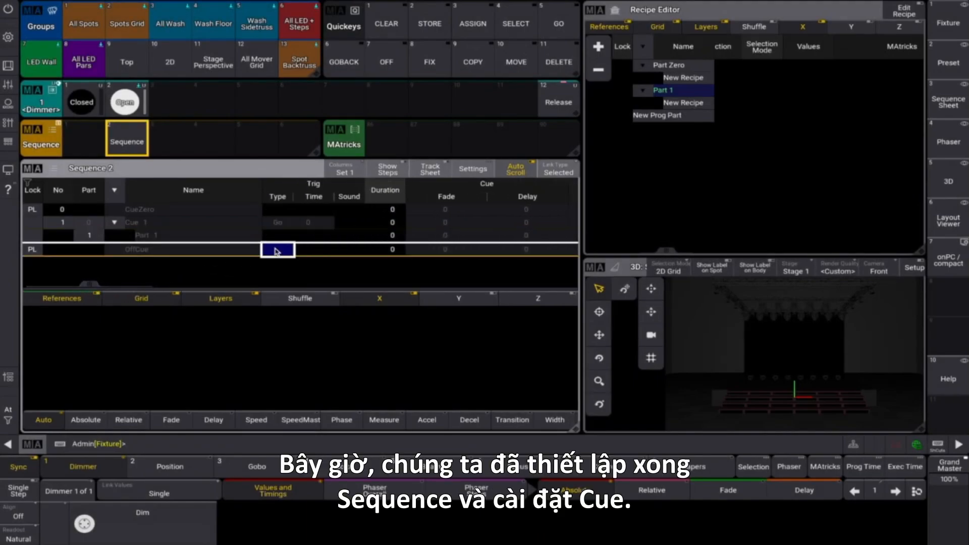
pyautogui.click(277, 250)
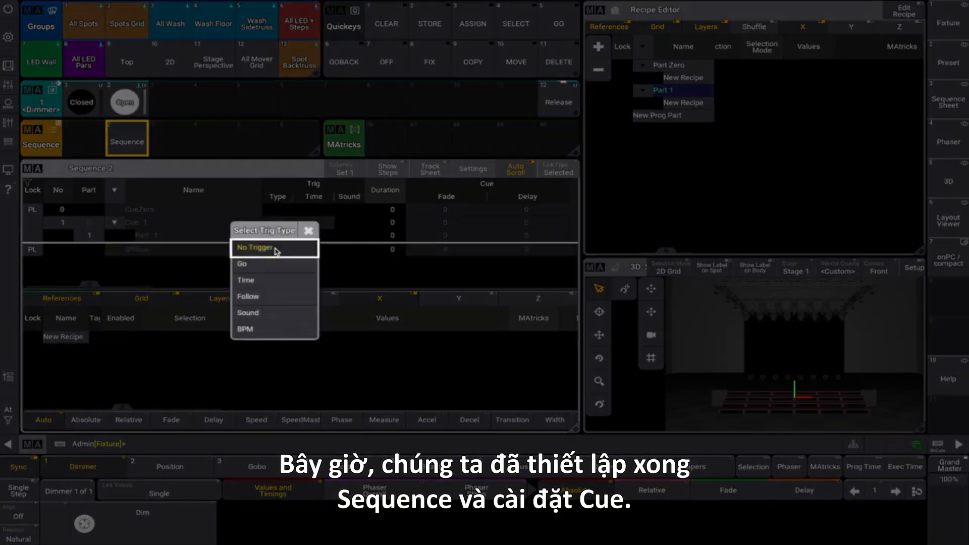
pyautogui.click(272, 299)
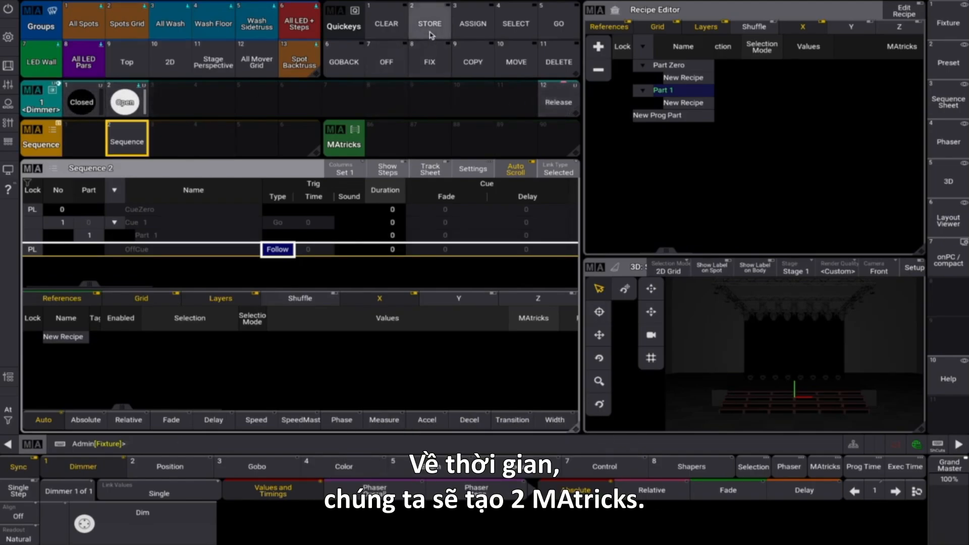
# - Store two new MAtricks in MAtricks pool slots 86 and 87
pyautogui.click(391, 144)
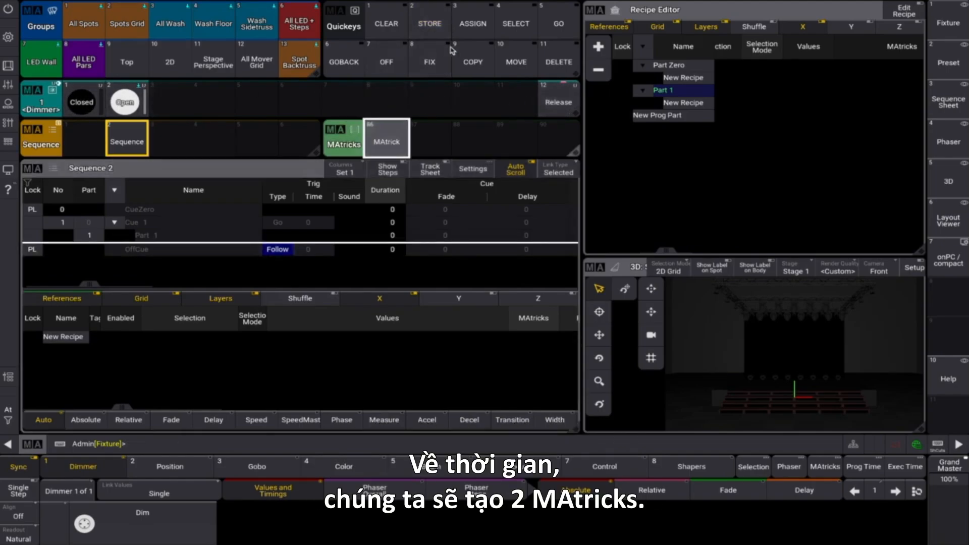
pyautogui.click(429, 24)
pyautogui.click(429, 139)
# - Label MAtricks 86 as "delay" and MAtricks 87 as "non delay"
pyautogui.click(387, 147)
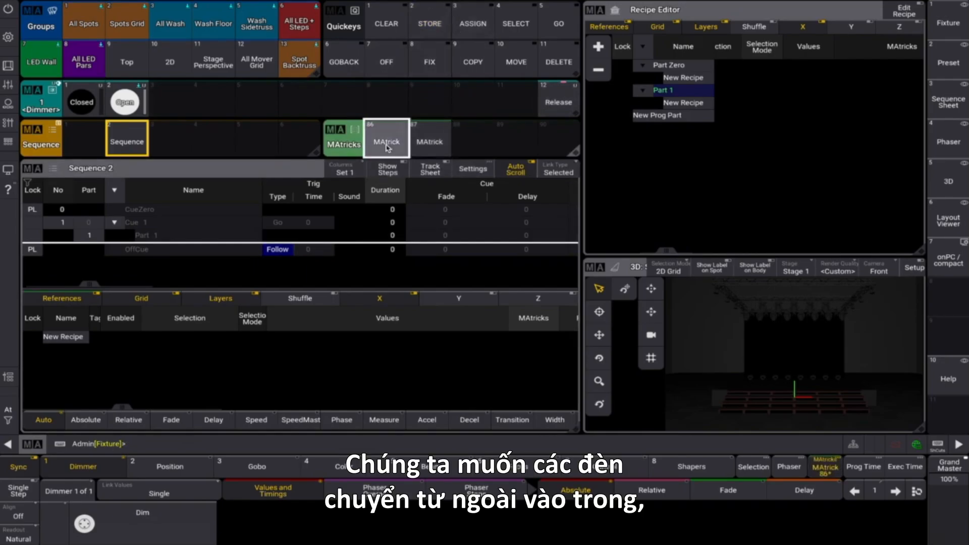
pyautogui.write('delay')
pyautogui.press('Return')
pyautogui.click(434, 144)
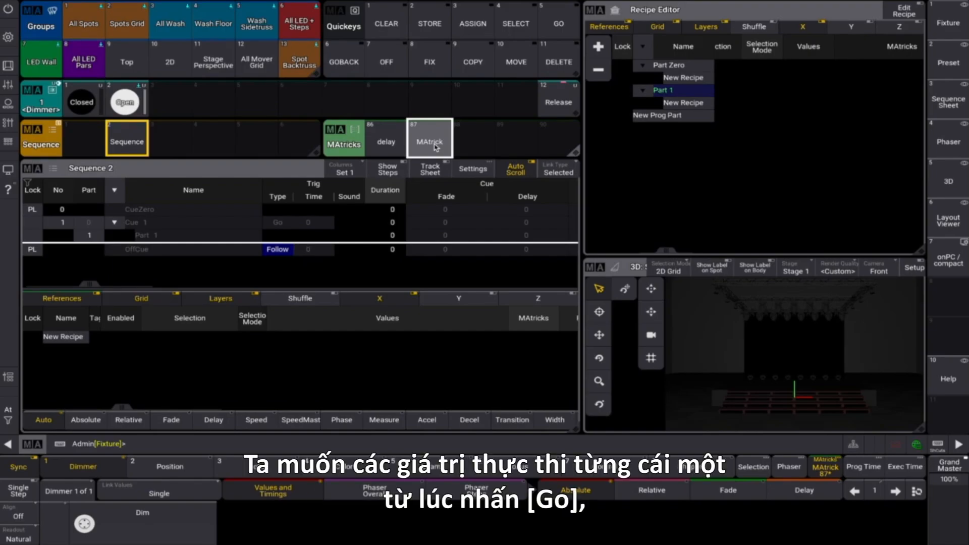
pyautogui.click(435, 146)
pyautogui.write('non delay')
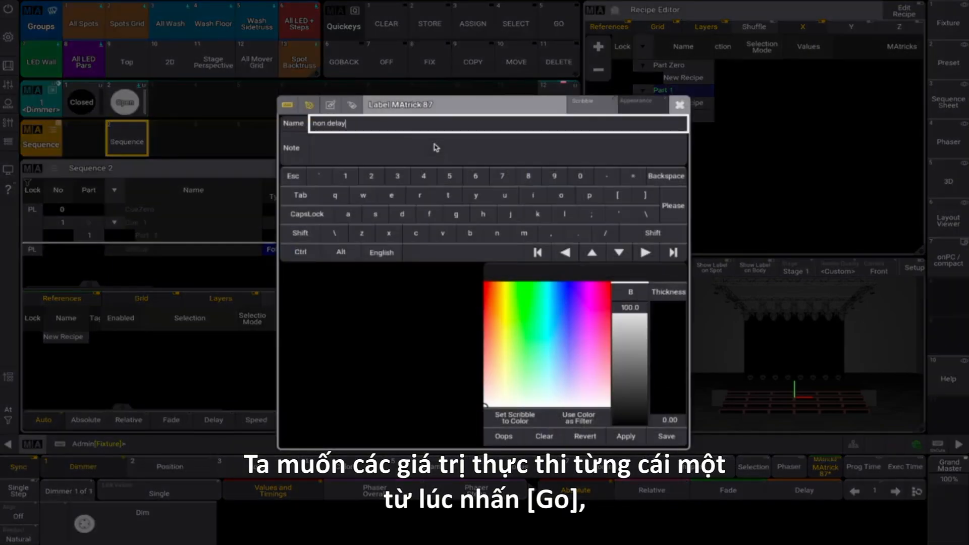
pyautogui.press('Return')
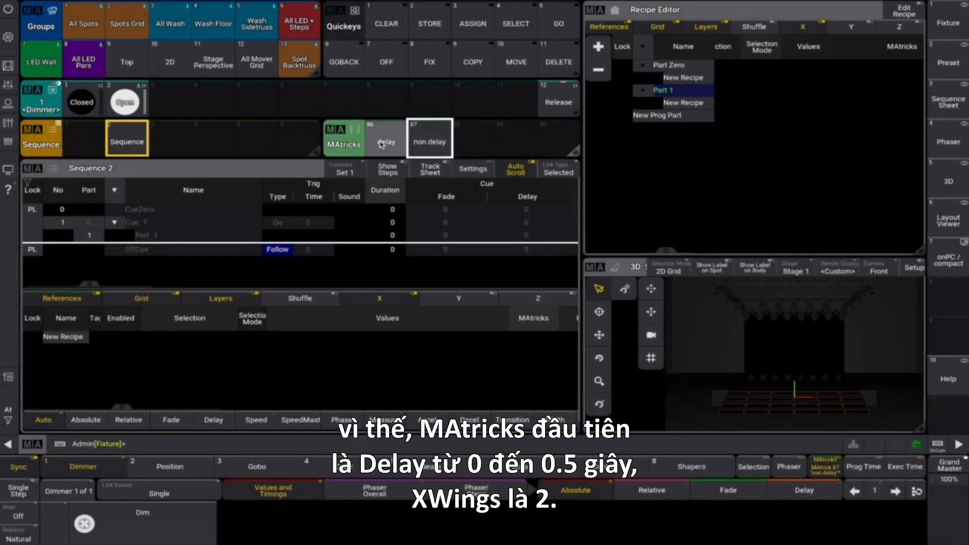
# - Edit the "delay" MAtricks to use Delay From X 0, Delay To X 0.5 and XWings 2
pyautogui.moveTo(381, 145); pyautogui.dragTo(351, 143)
pyautogui.click(431, 53)
pyautogui.click(449, 186)
pyautogui.click(528, 222)
pyautogui.click(576, 50)
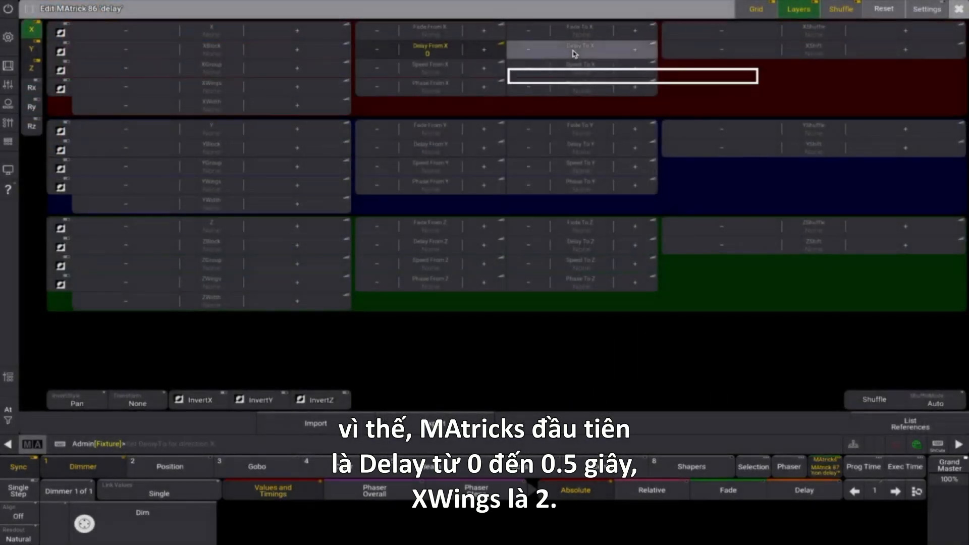
pyautogui.click(525, 188)
pyautogui.click(554, 187)
pyautogui.click(555, 129)
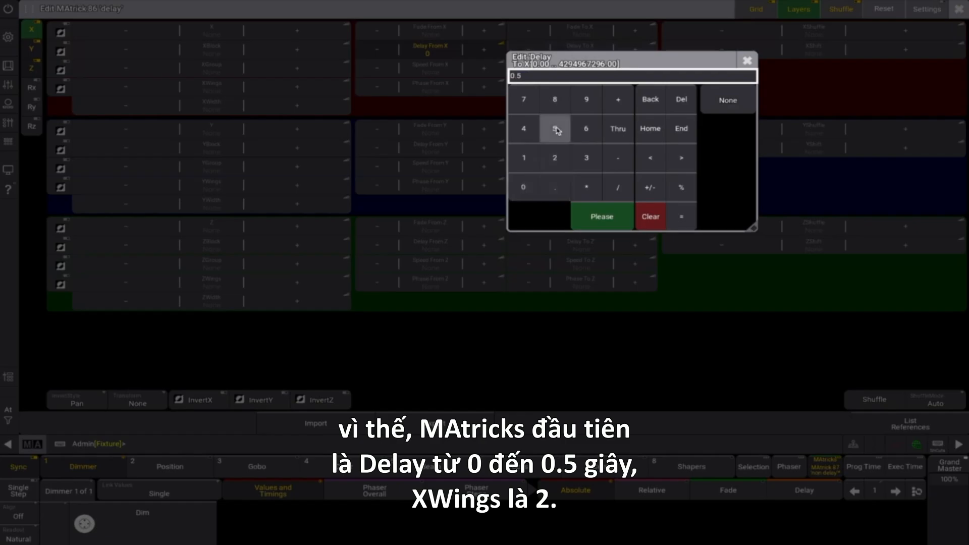
pyautogui.click(598, 222)
pyautogui.click(295, 88)
pyautogui.click(294, 88)
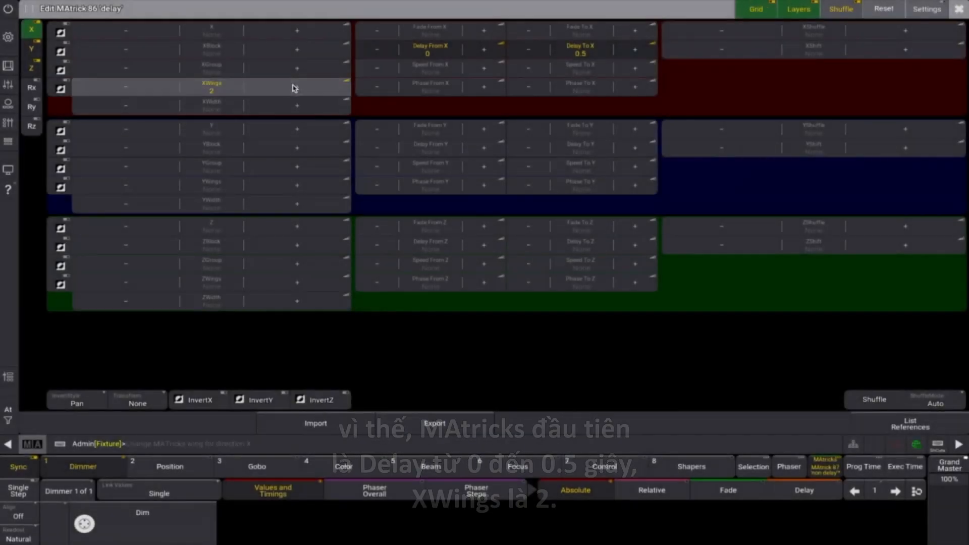
pyautogui.click(957, 11)
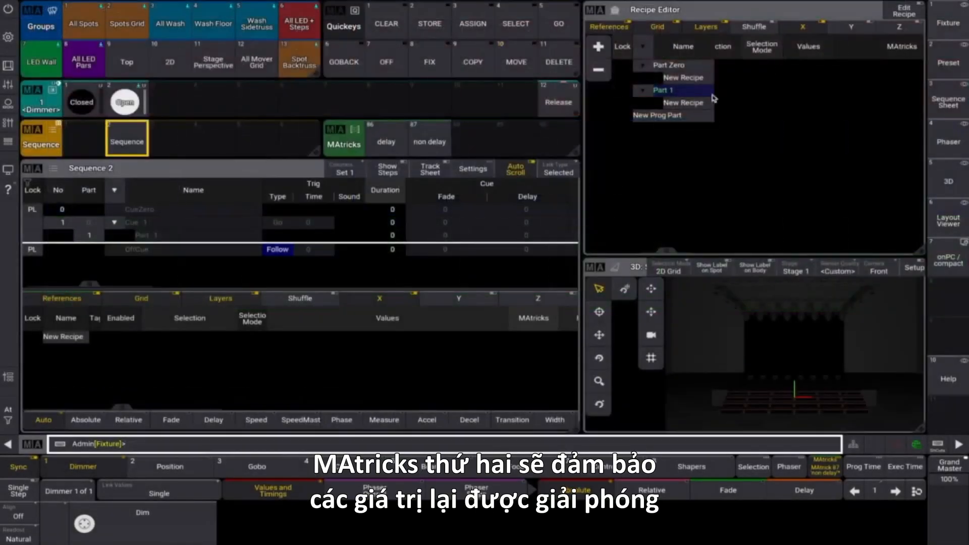
# - Open the "non delay" MAtricks for editing and set XWings to 2
pyautogui.click(437, 150)
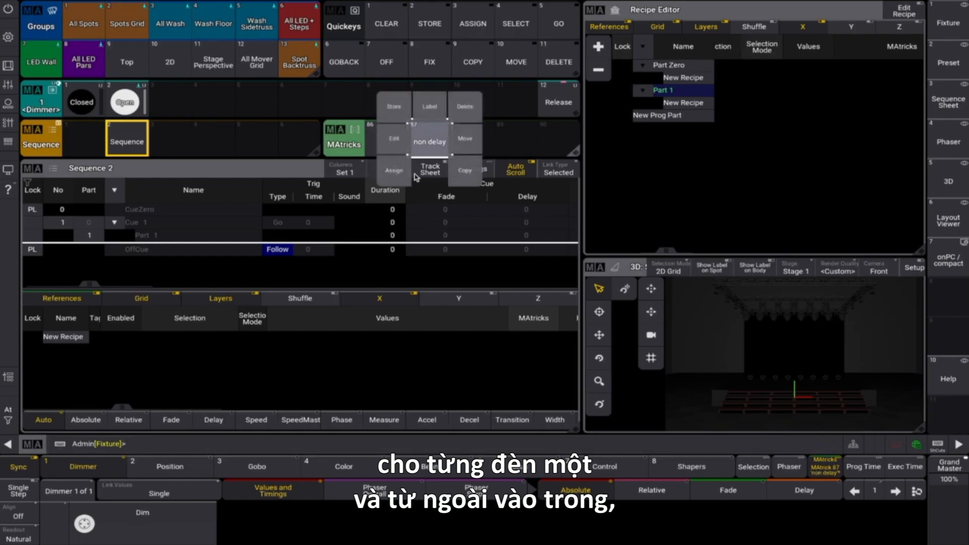
pyautogui.click(398, 146)
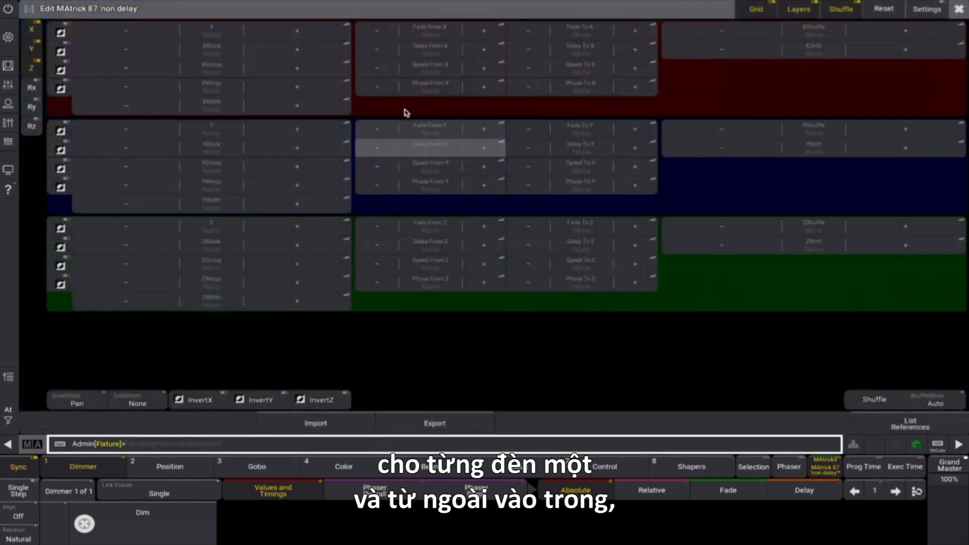
pyautogui.click(306, 89)
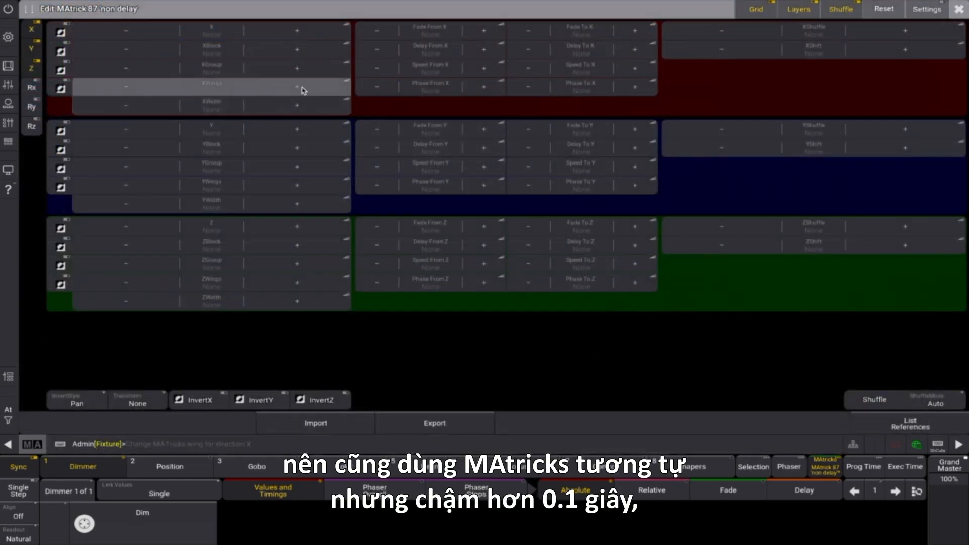
# - Set Delay From X to 0.1 and Delay To X to 0.6 in the "non delay" MAtricks, and close its editor
pyautogui.click(429, 58)
pyautogui.click(454, 195)
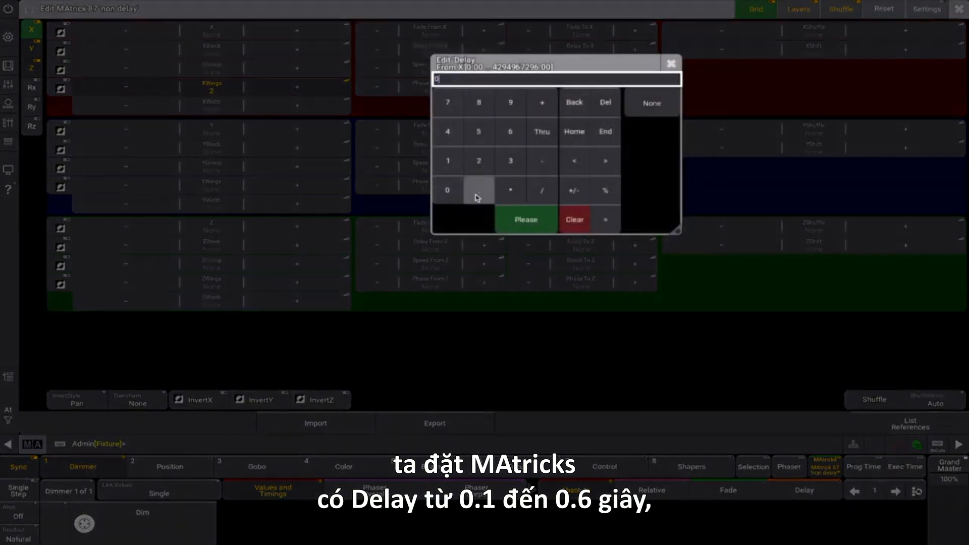
pyautogui.click(447, 162)
pyautogui.click(527, 212)
pyautogui.click(580, 56)
pyautogui.click(523, 190)
pyautogui.click(555, 189)
pyautogui.click(584, 135)
pyautogui.click(601, 220)
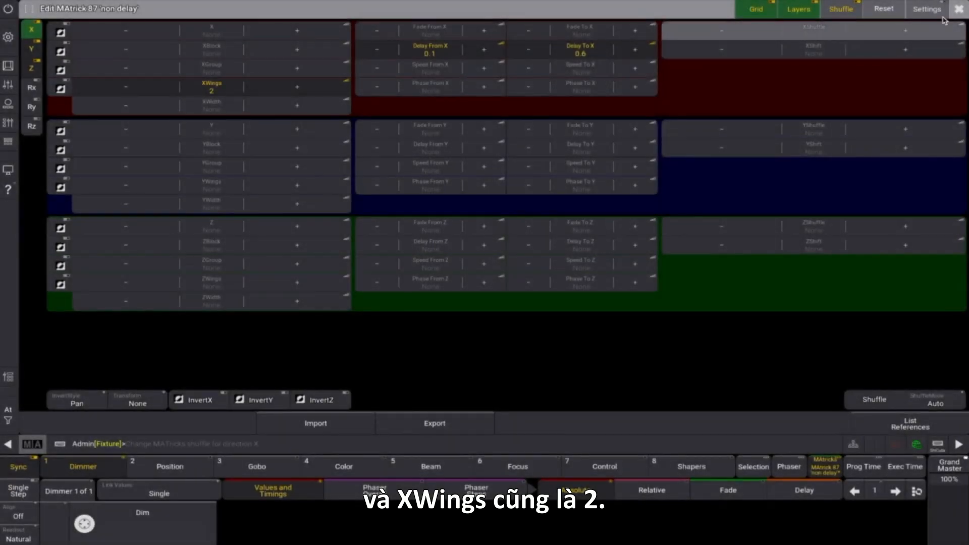
pyautogui.click(959, 10)
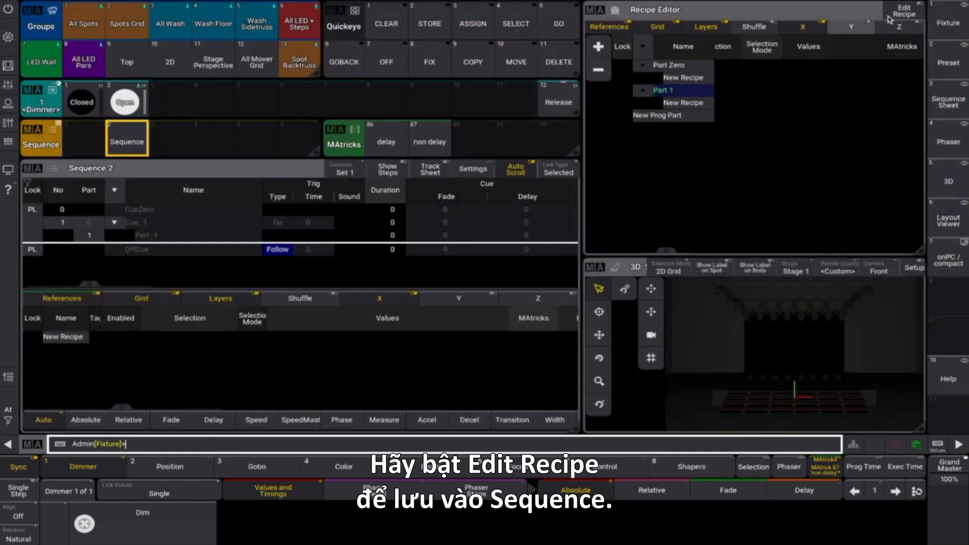
# - Enable Edit Recipe and build a Part Zero recipe from the Spots Grid group, the Open dimmer preset and the "delay" MAtricks
pyautogui.click(904, 11)
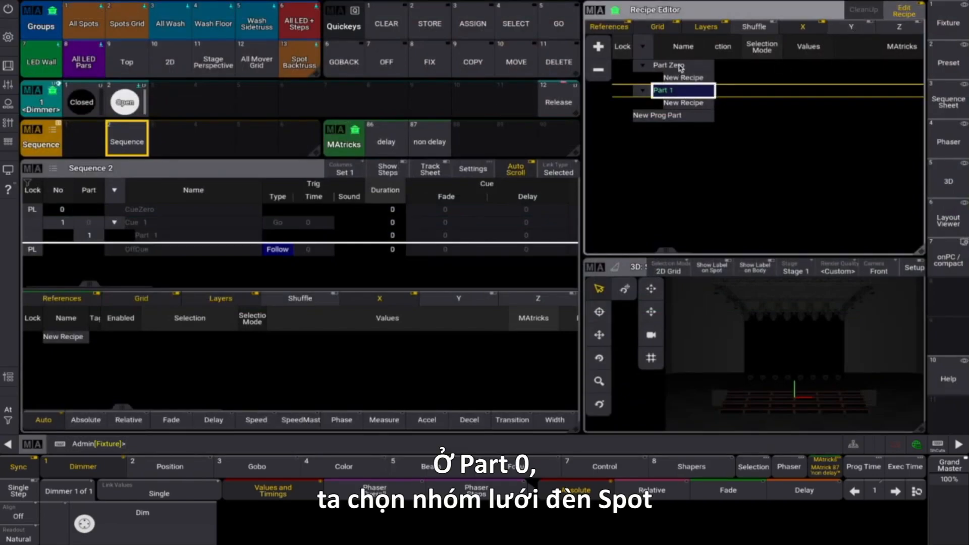
pyautogui.click(681, 66)
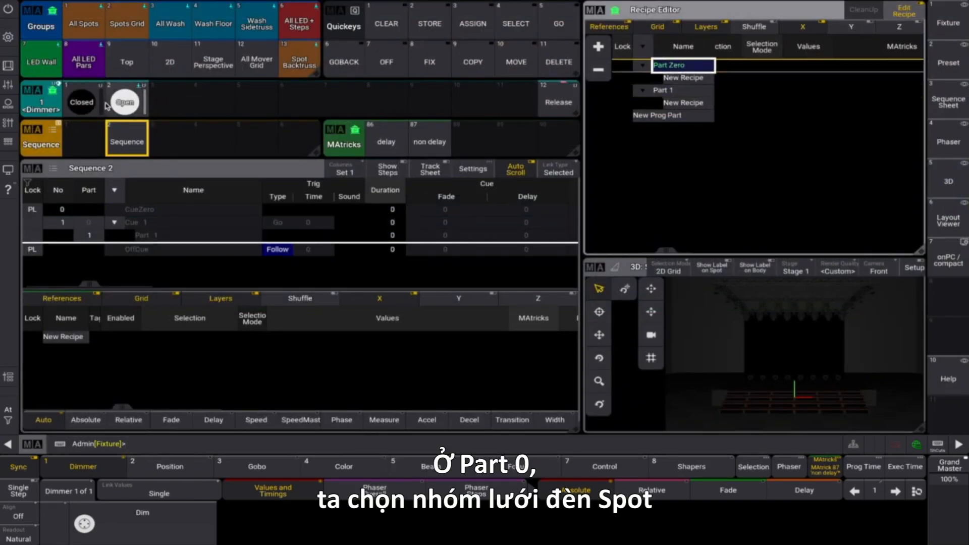
pyautogui.click(126, 23)
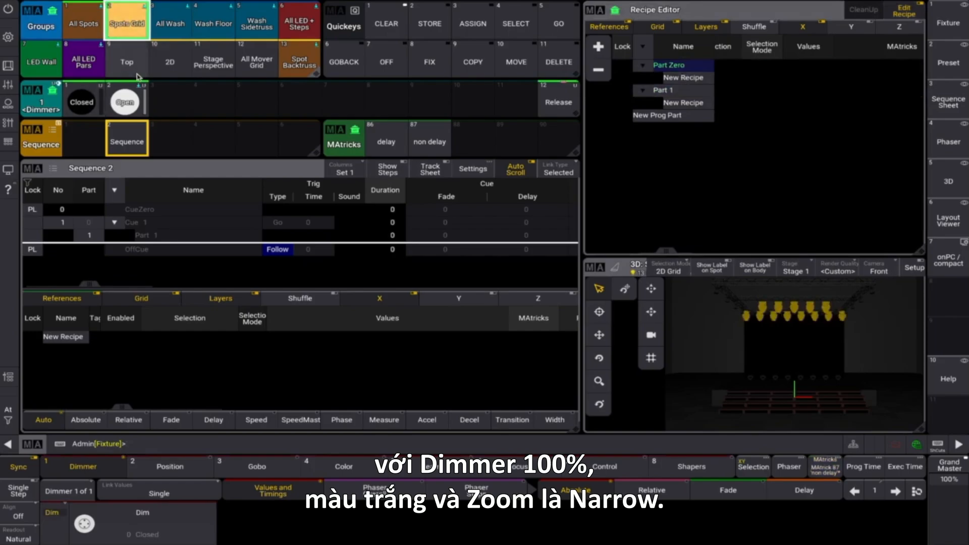
pyautogui.click(125, 102)
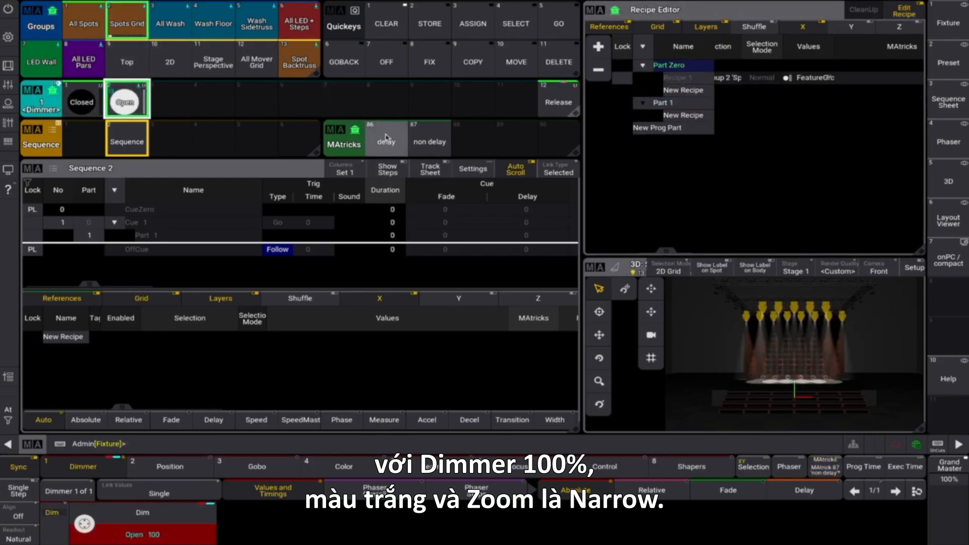
pyautogui.click(386, 137)
# - Add a second Part Zero recipe for Spots Grid with the White color preset and the "delay" MAtricks
pyautogui.click(354, 468)
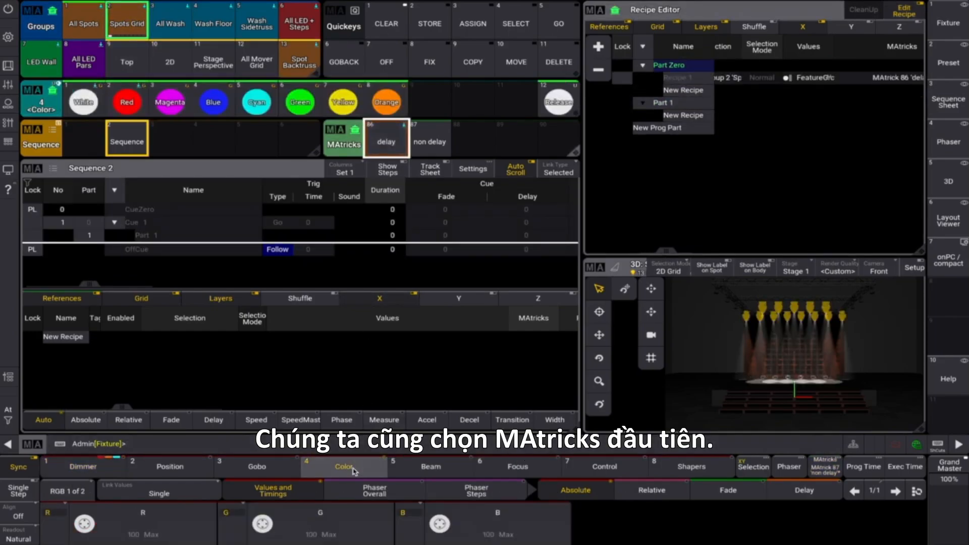
pyautogui.click(83, 101)
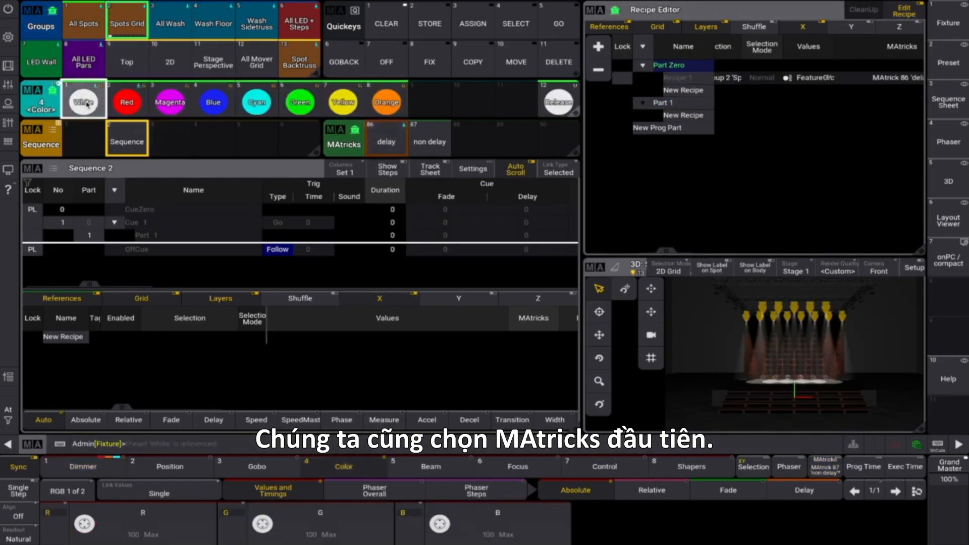
pyautogui.click(386, 141)
# - Add a third Part Zero recipe for Spots Grid with the Zoom Narrow focus preset and the "delay" MAtricks
pyautogui.click(518, 467)
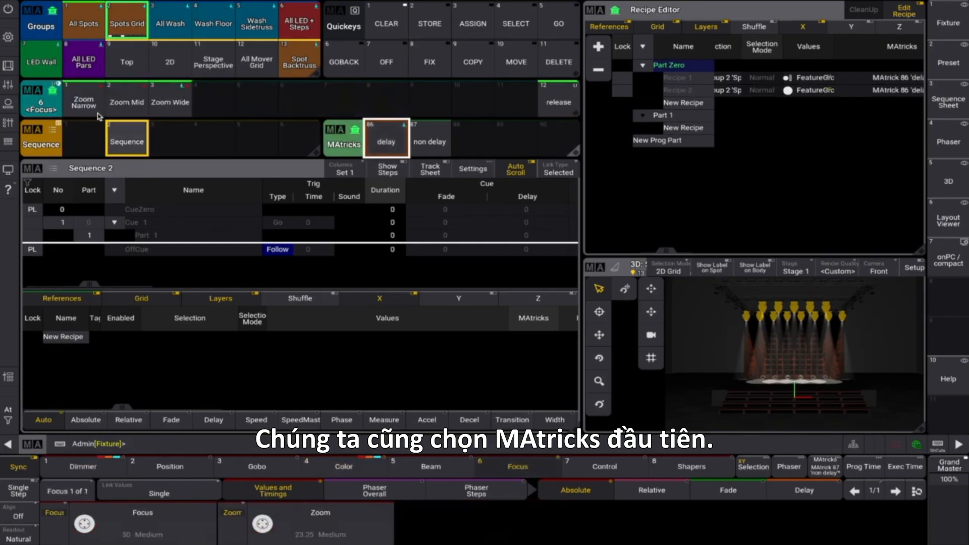
pyautogui.click(83, 101)
pyautogui.click(386, 141)
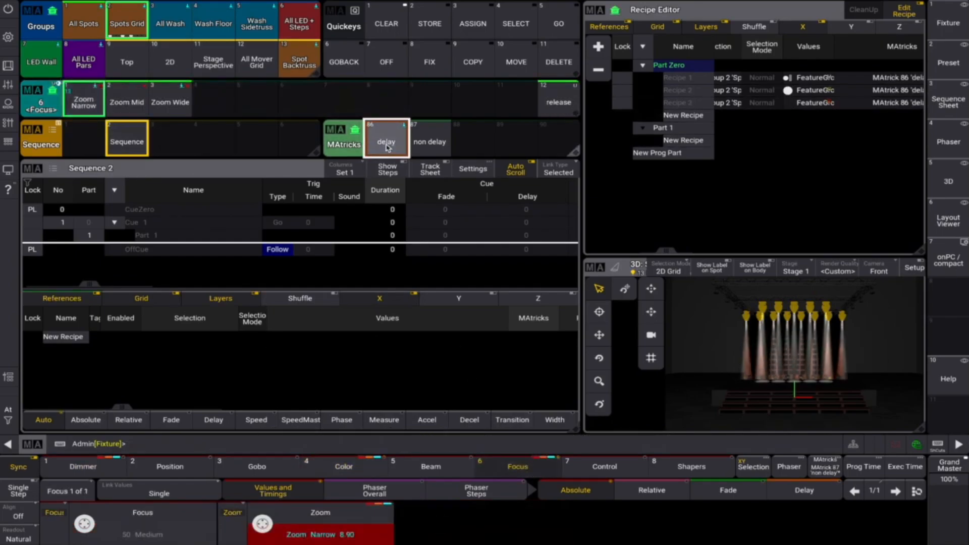
# - Store the Part Zero recipes into Cue 1 of Sequence 2 in Merge mode, and clear the programmer
pyautogui.click(430, 23)
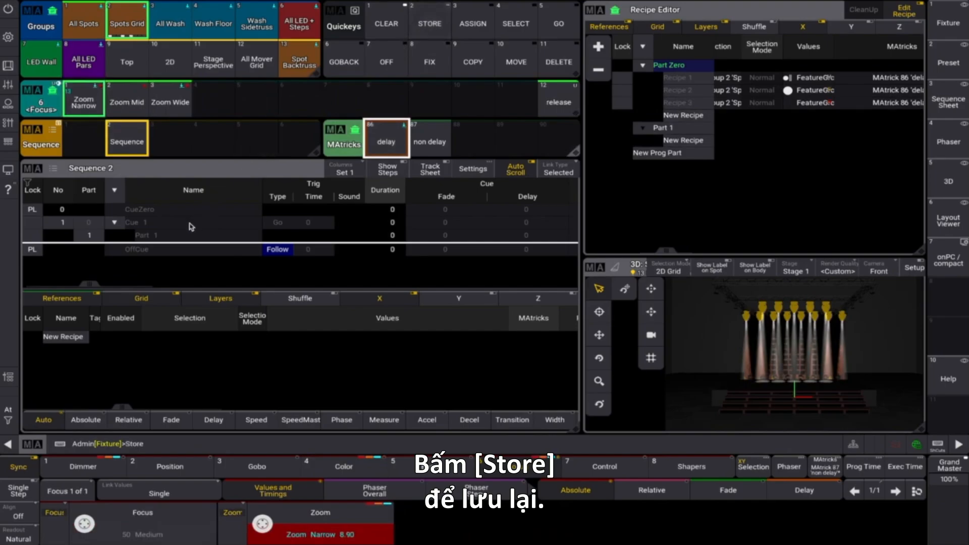
pyautogui.click(191, 227)
pyautogui.click(426, 300)
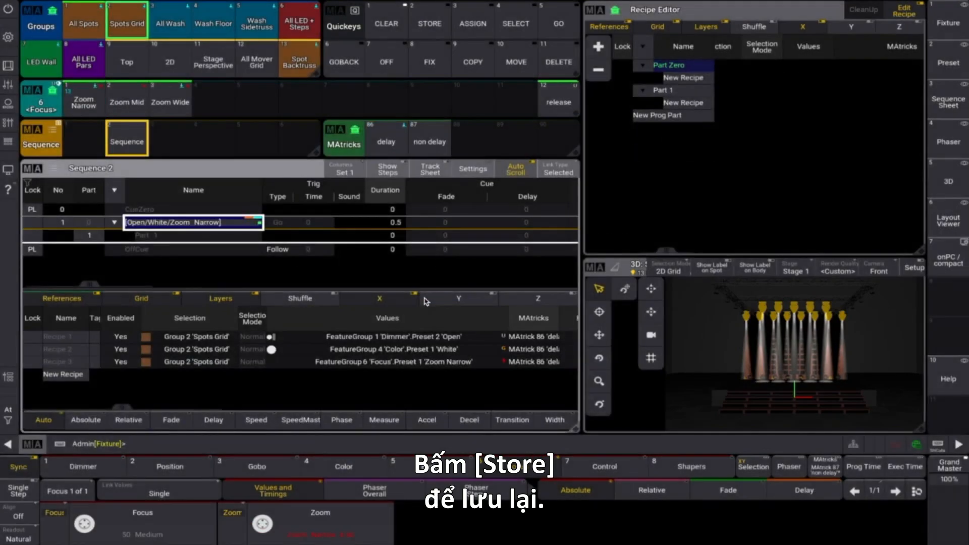
pyautogui.click(397, 19)
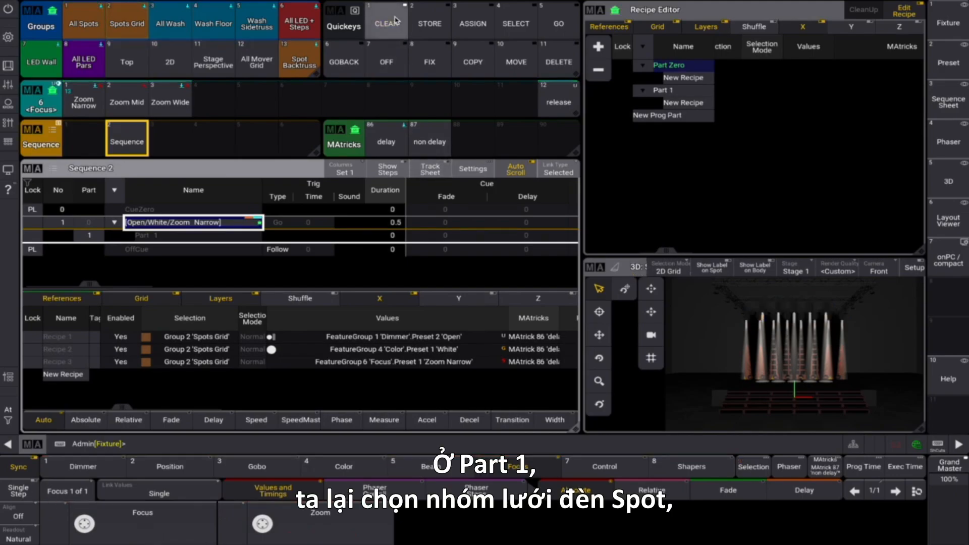
# - Add programmer Part 1 and build its recipe from the Spots Grid group, the dimmer Release preset and the "non delay" MAtricks
pyautogui.click(598, 47)
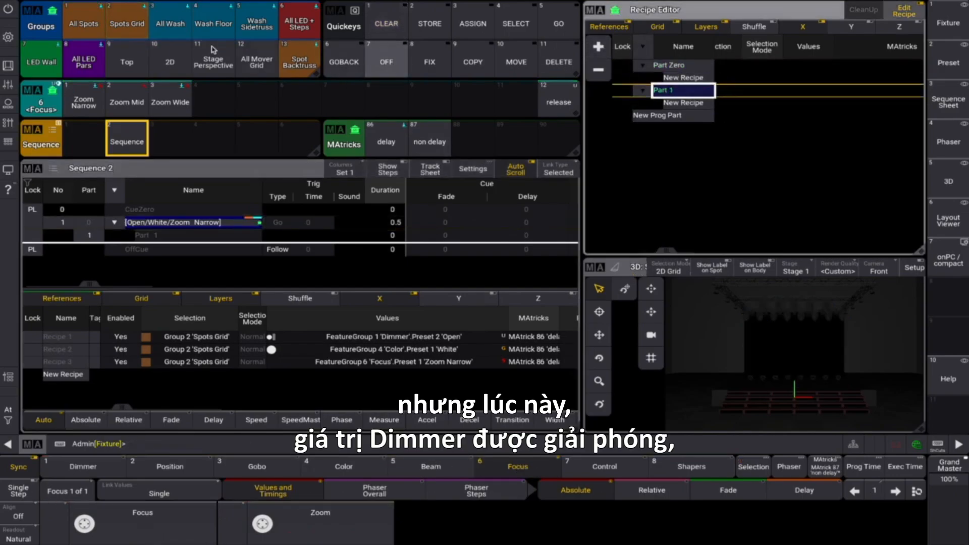
pyautogui.click(127, 23)
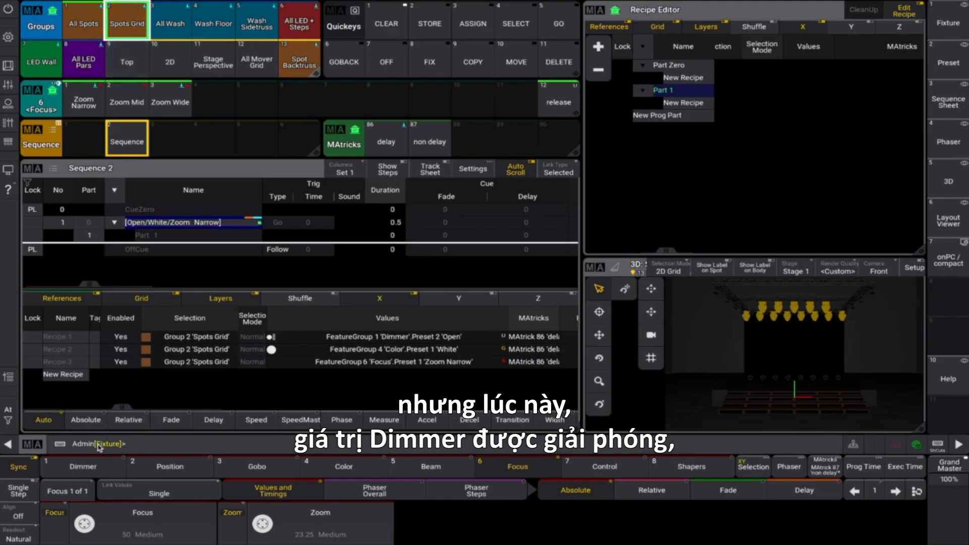
pyautogui.click(92, 467)
pyautogui.click(548, 103)
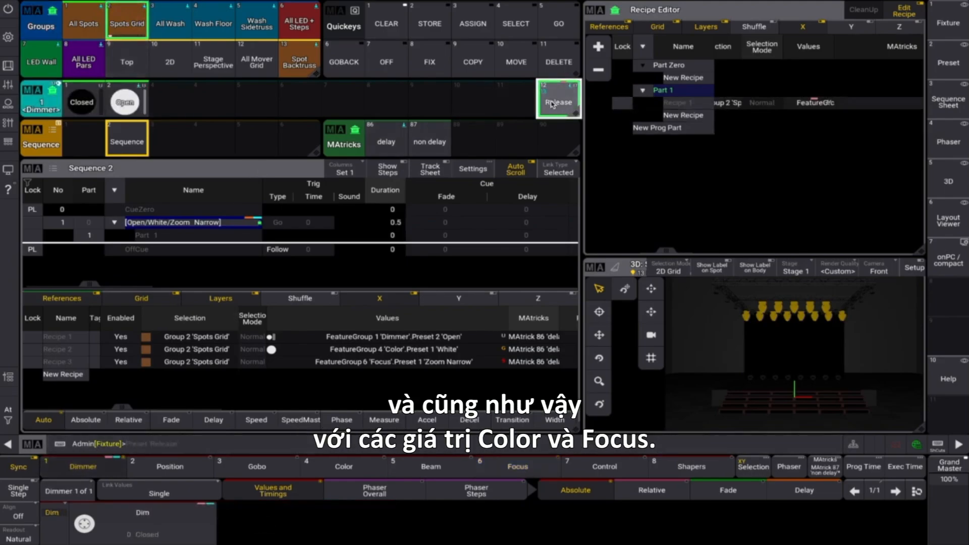
pyautogui.click(430, 141)
# - Add two more Part 1 recipes for Spots Grid with the color and focus Release presets, each using the "non delay" MAtricks
pyautogui.click(373, 468)
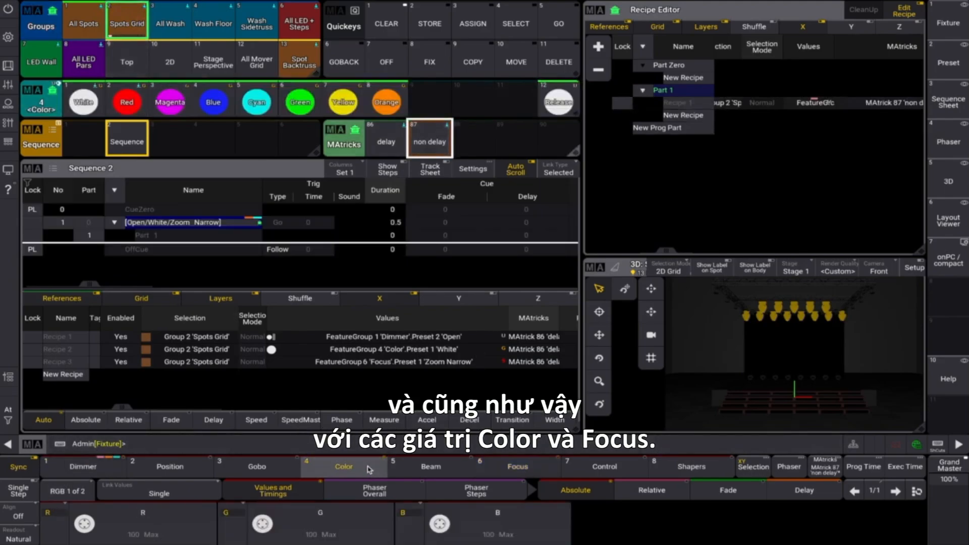
pyautogui.click(570, 98)
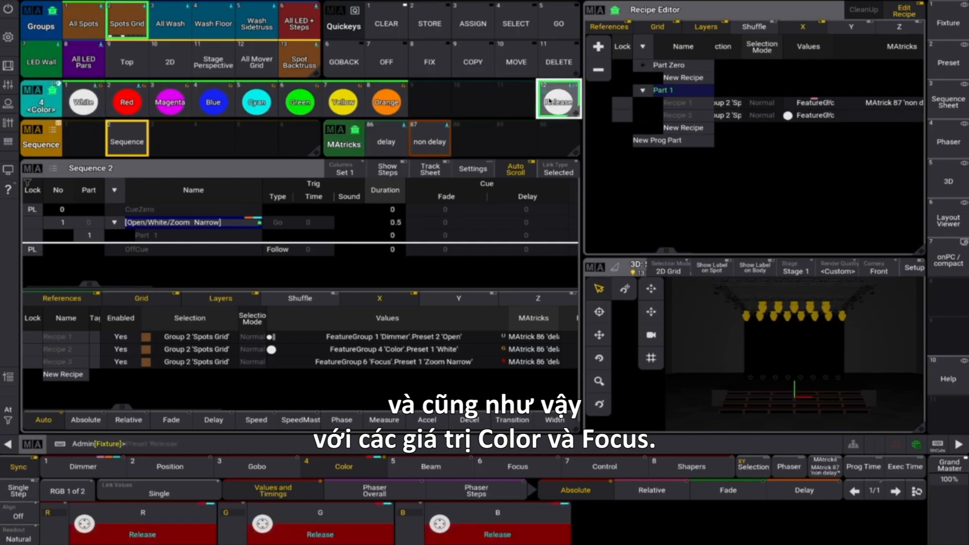
pyautogui.click(429, 142)
pyautogui.click(527, 467)
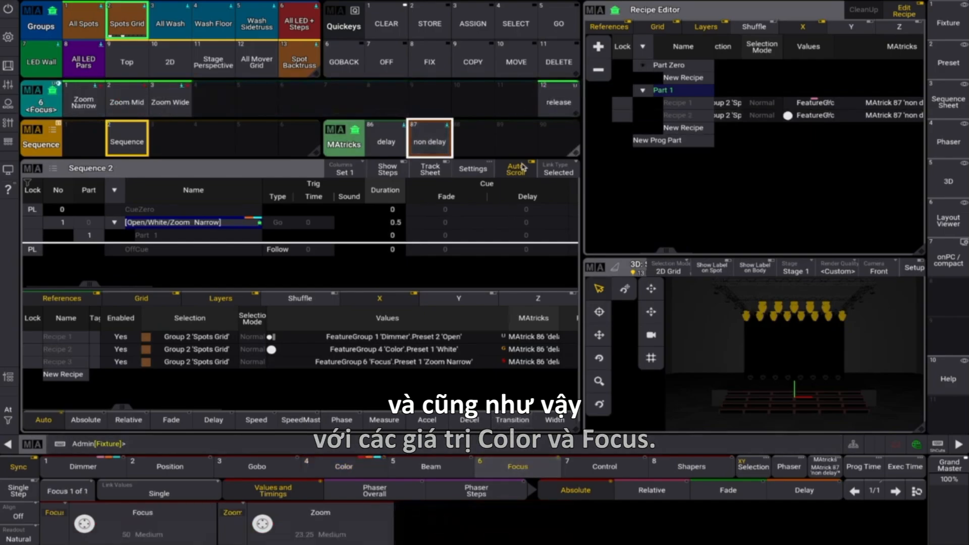
pyautogui.click(558, 102)
pyautogui.click(440, 144)
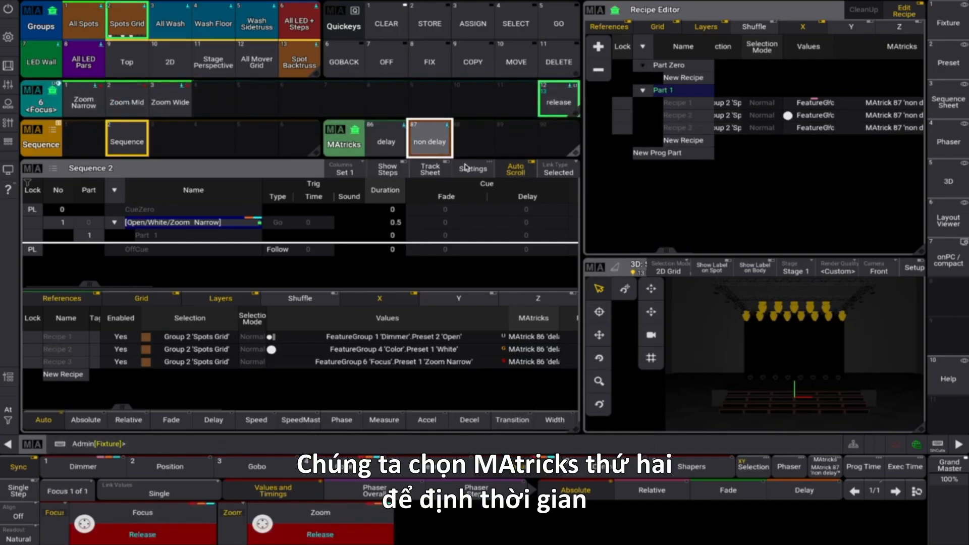
# - Store the release recipes into Part 1 of Cue 1 in Merge mode, and clear the programmer
pyautogui.click(434, 24)
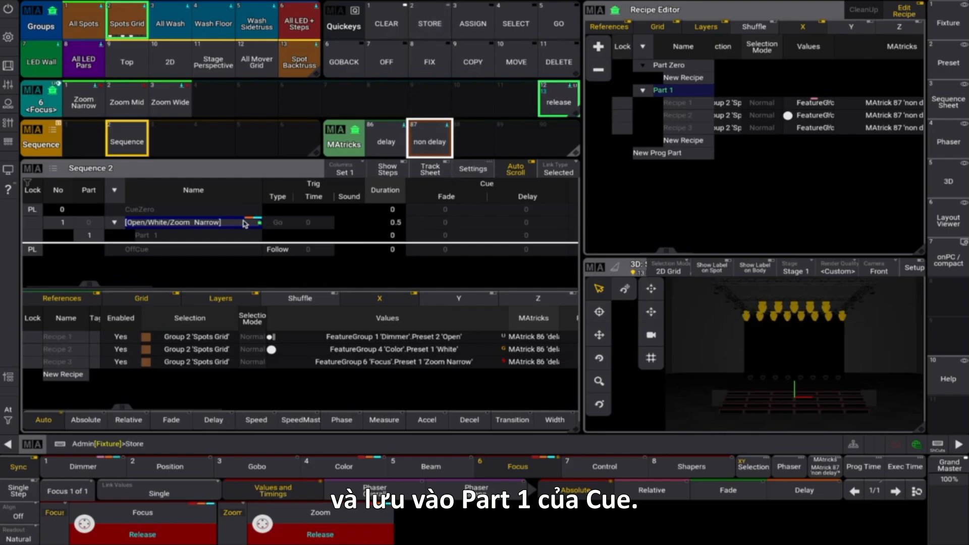
pyautogui.click(203, 238)
pyautogui.click(427, 297)
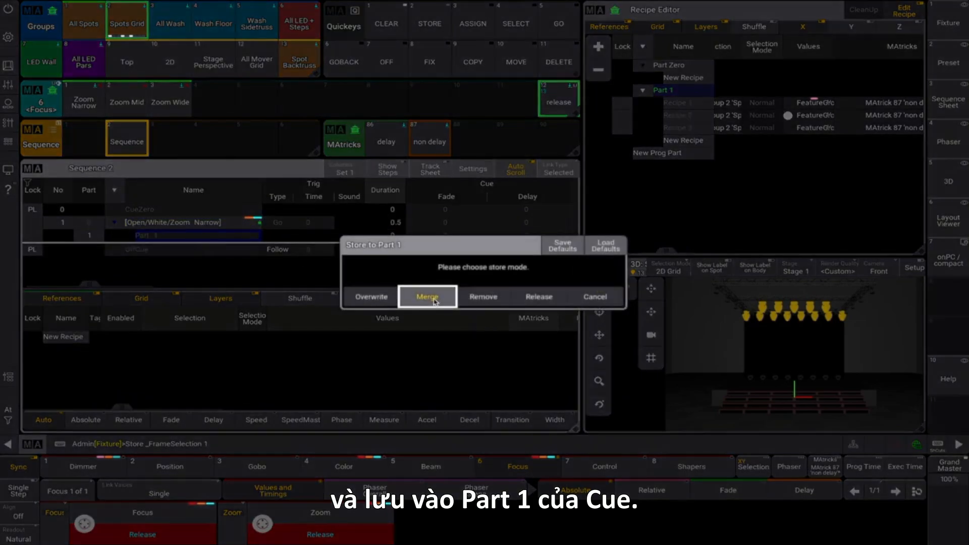
pyautogui.click(396, 26)
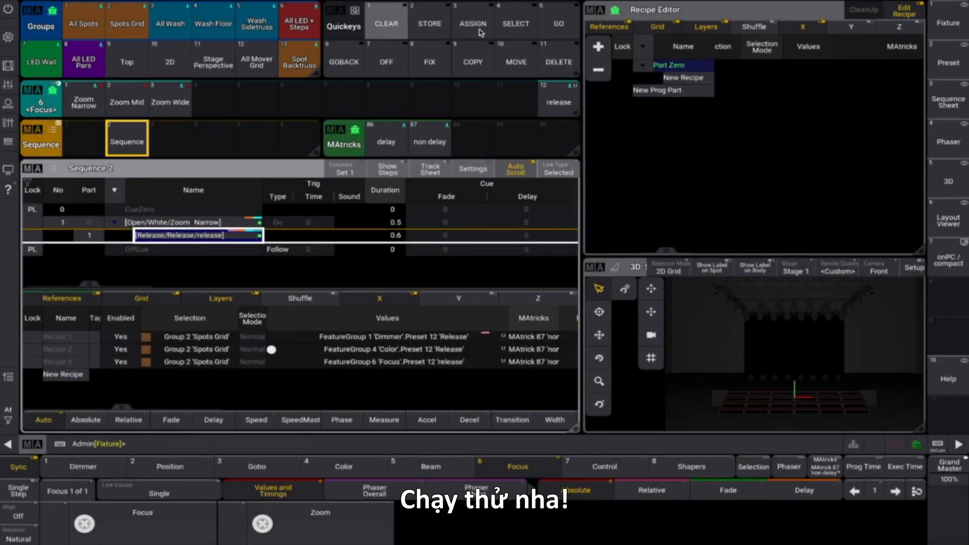
# - Run Sequence 2 to test the outside-to-inside spot effect with its automatic release
pyautogui.click(129, 142)
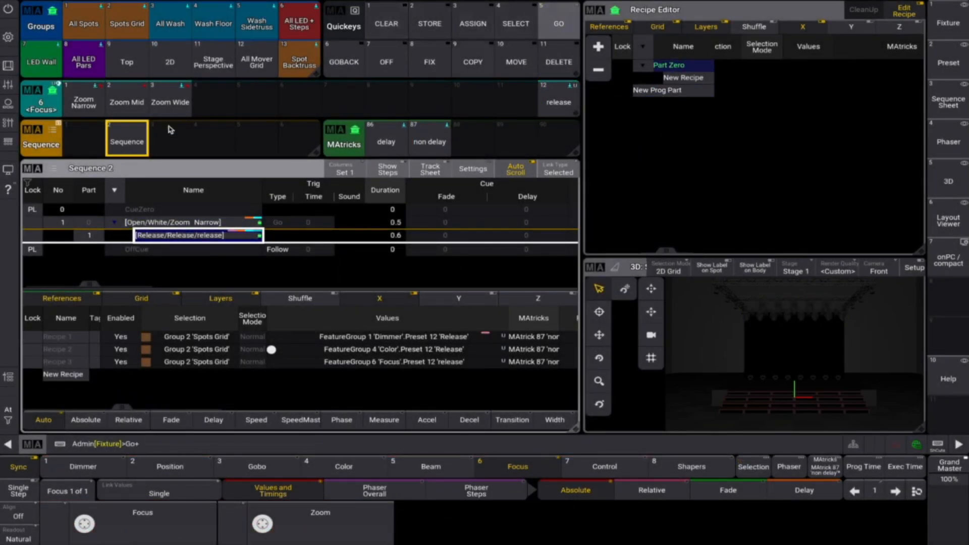
pyautogui.click(128, 146)
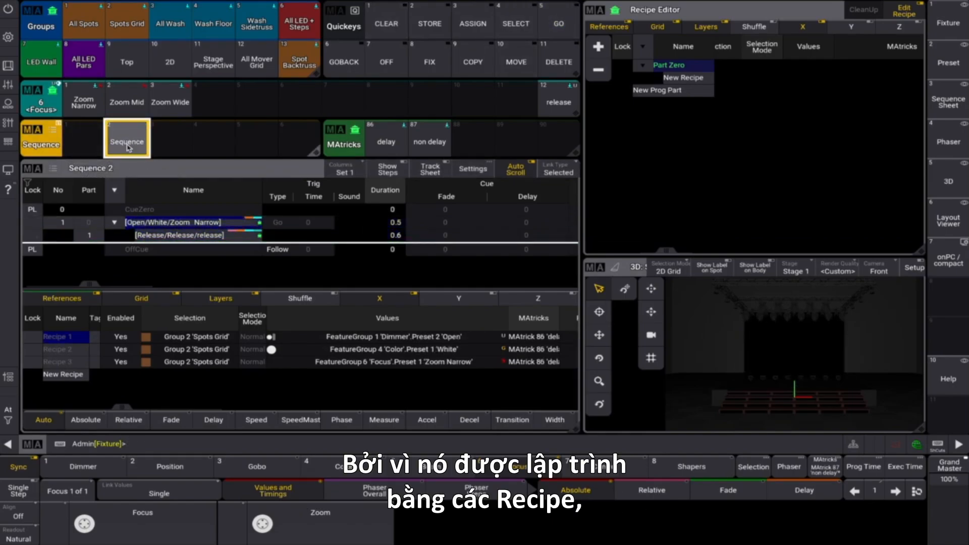
# - Run the command "Assign Group 3 At Sequence 2 Cue 1 Part 0 Thru.Thru" to switch the recipes to All Wash
pyautogui.click(140, 447)
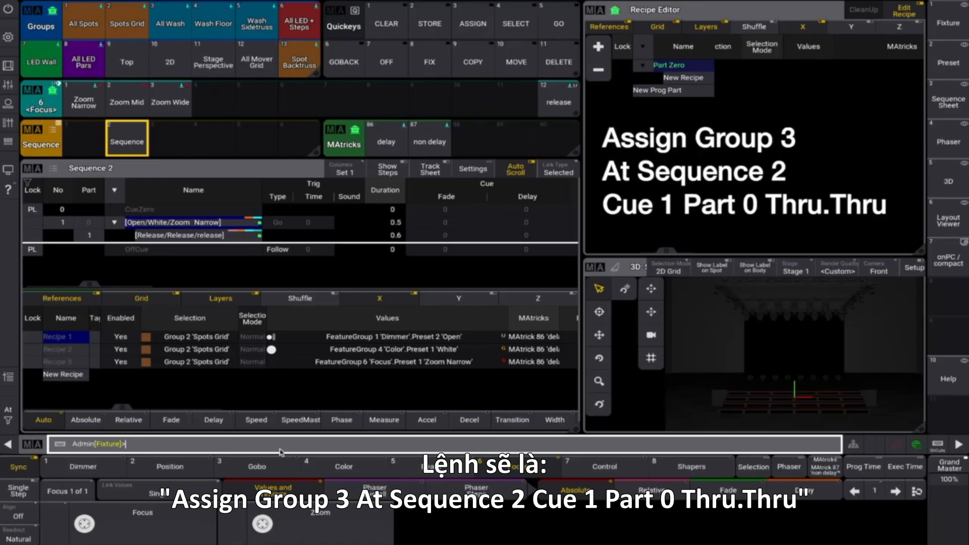
pyautogui.write('Assign Group 3 At Sequence 2 Cue 1 Part 0 Thru.Thru')
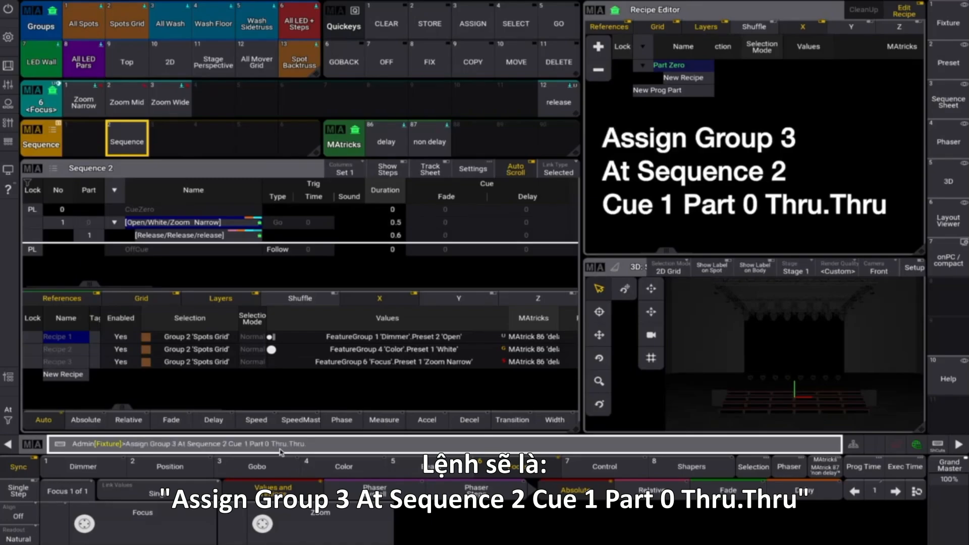
pyautogui.press('Return')
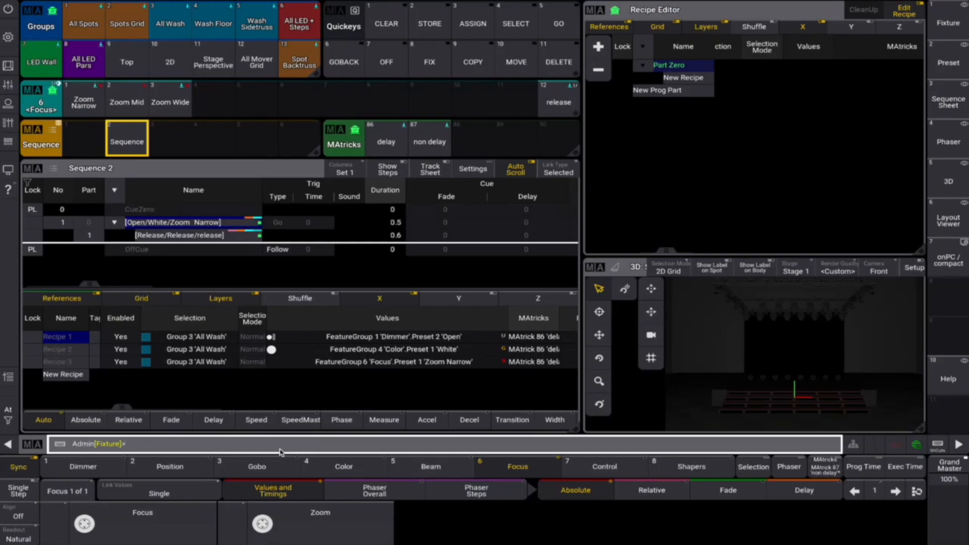
# - Play Sequence 2 twice to test the effect with the All Wash group
pyautogui.click(559, 25)
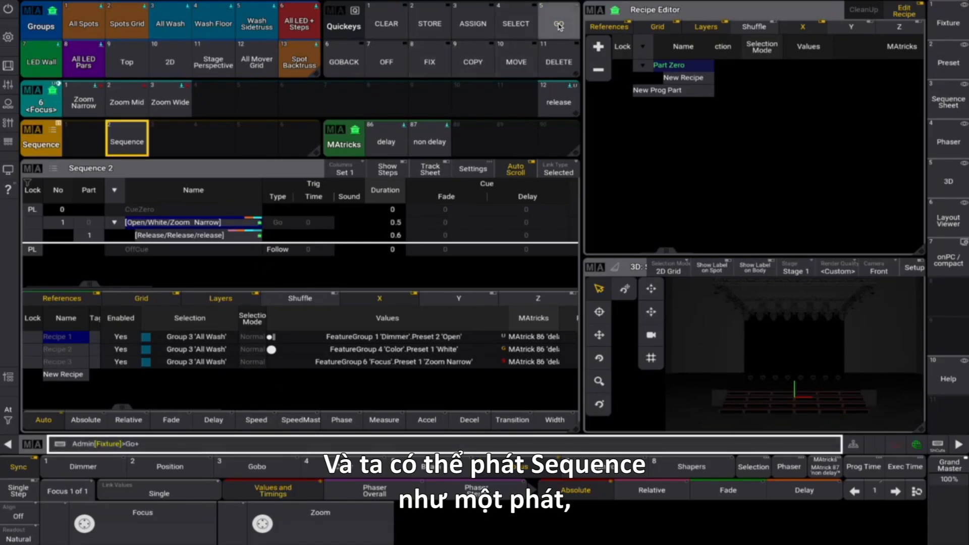
pyautogui.click(133, 144)
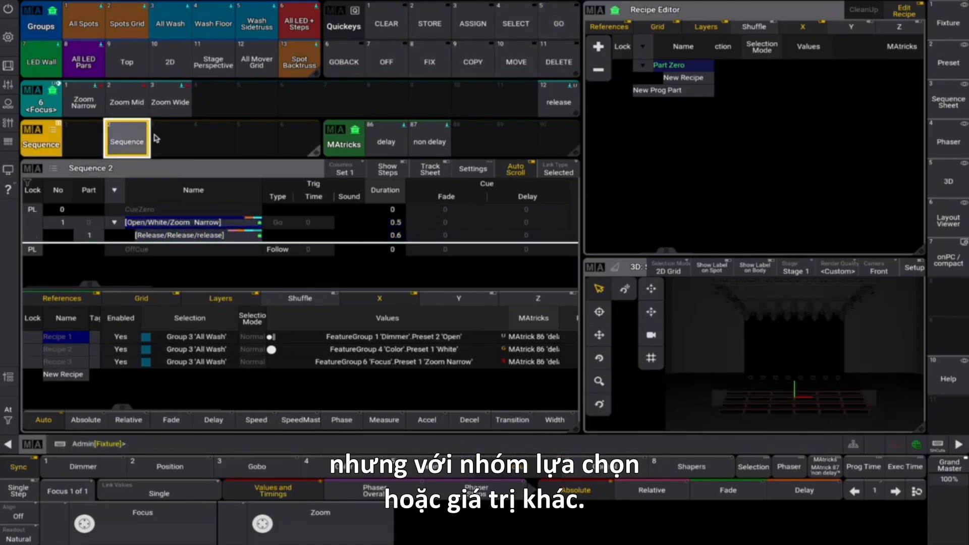
pyautogui.click(559, 25)
pyautogui.click(134, 142)
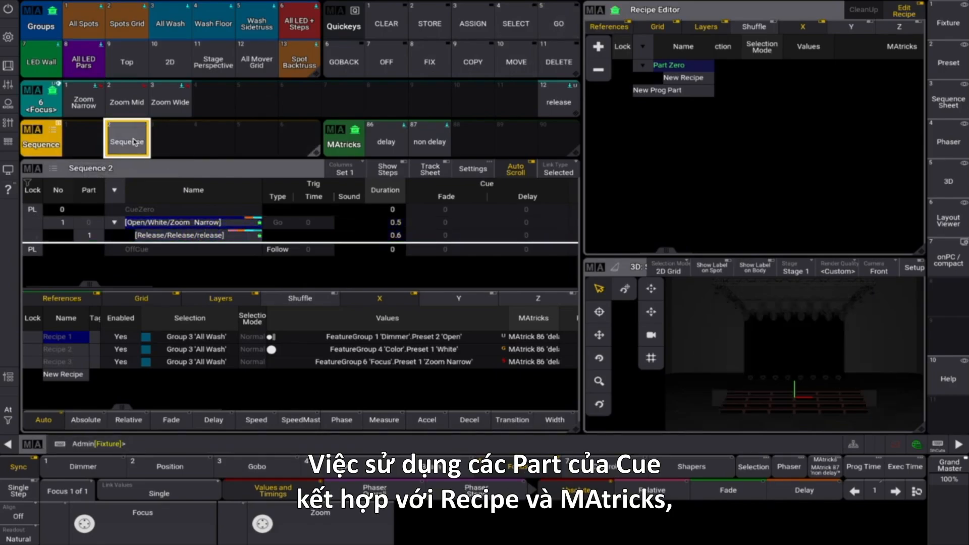